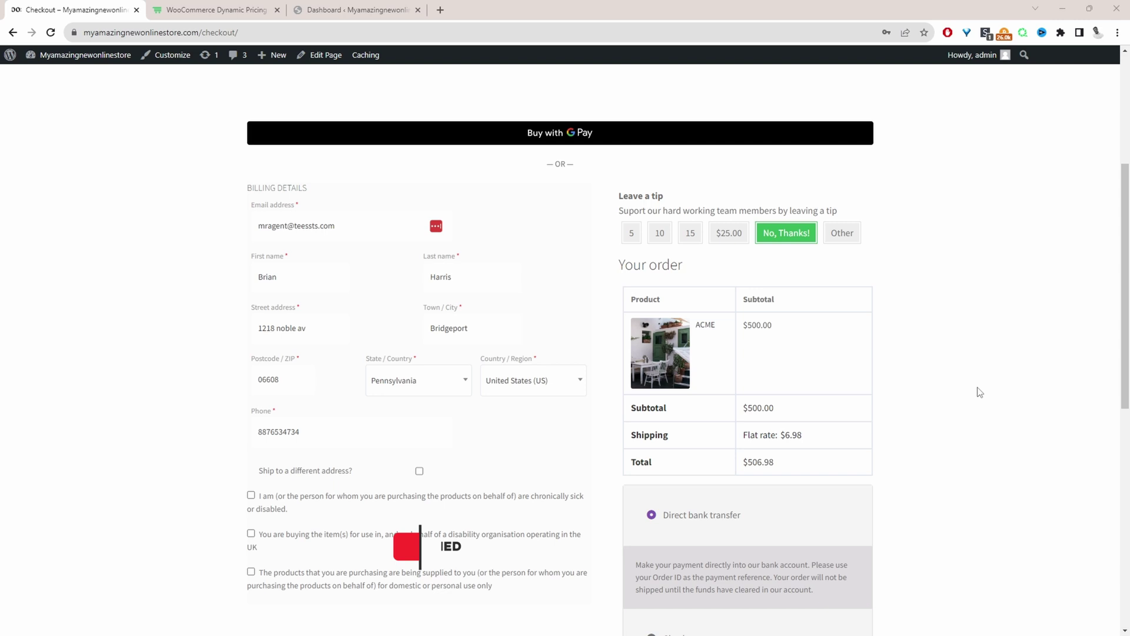
Choose Credit & Debit Cards payment, highlight the $50.70 Checkout Fees row, then go to the Dynamic Pricing tab
{"action": "scroll", "coordinate": [979, 393], "scroll_direction": "down", "scroll_amount": 3}
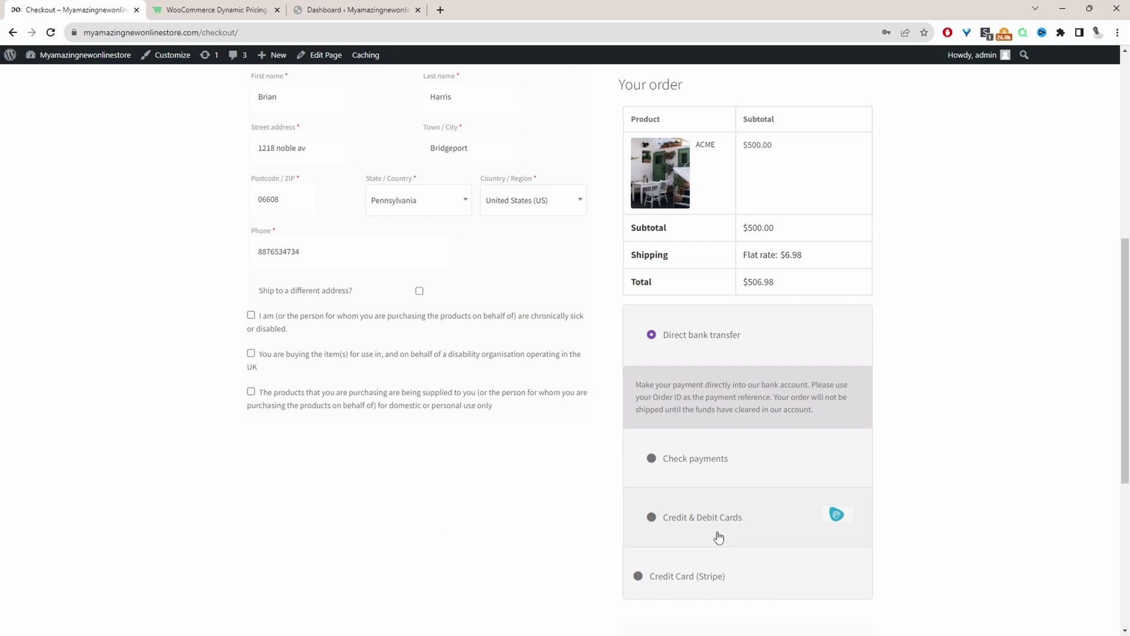
{"action": "left_click", "coordinate": [695, 518]}
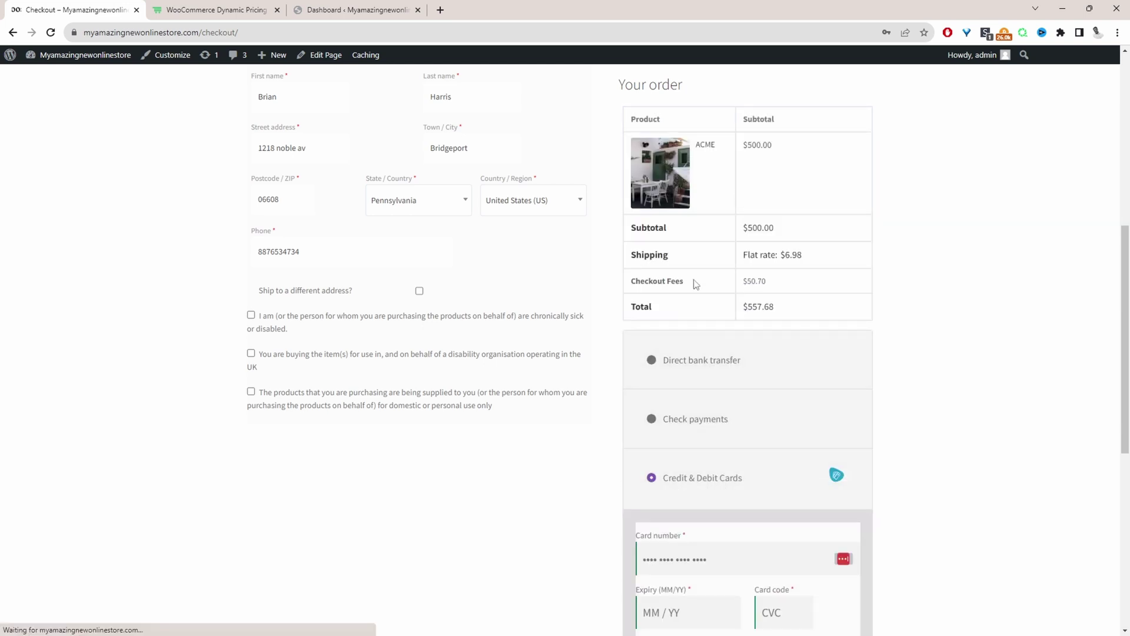
{"action": "left_click_drag", "start_coordinate": [692, 283], "coordinate": [668, 283]}
{"action": "left_click_drag", "start_coordinate": [778, 283], "coordinate": [740, 288]}
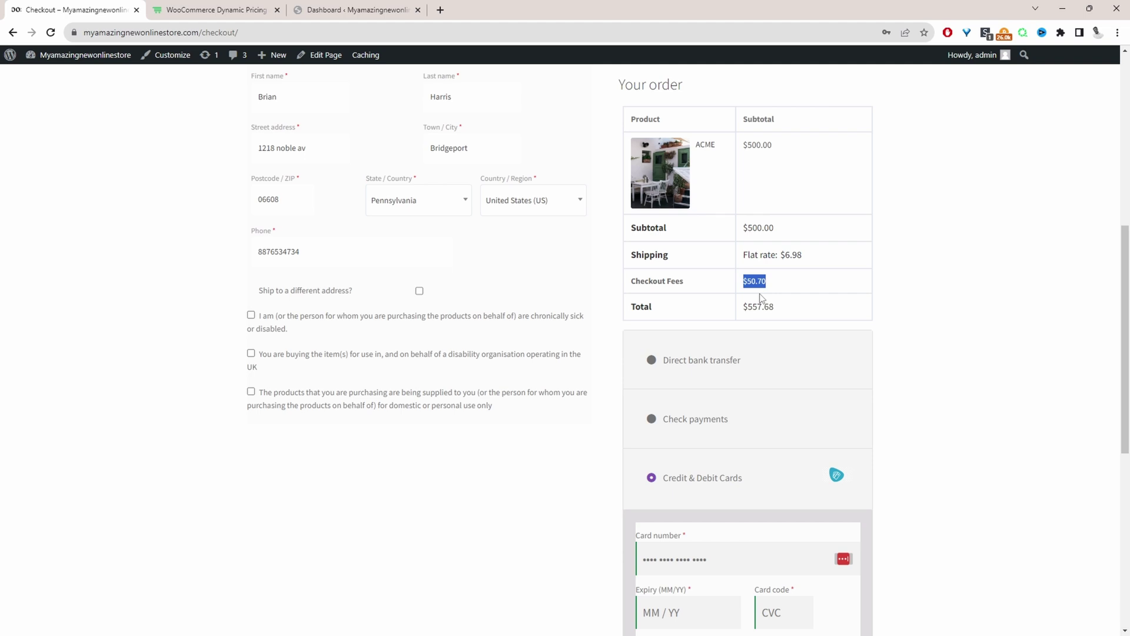
{"action": "left_click_drag", "start_coordinate": [685, 282], "coordinate": [629, 285]}
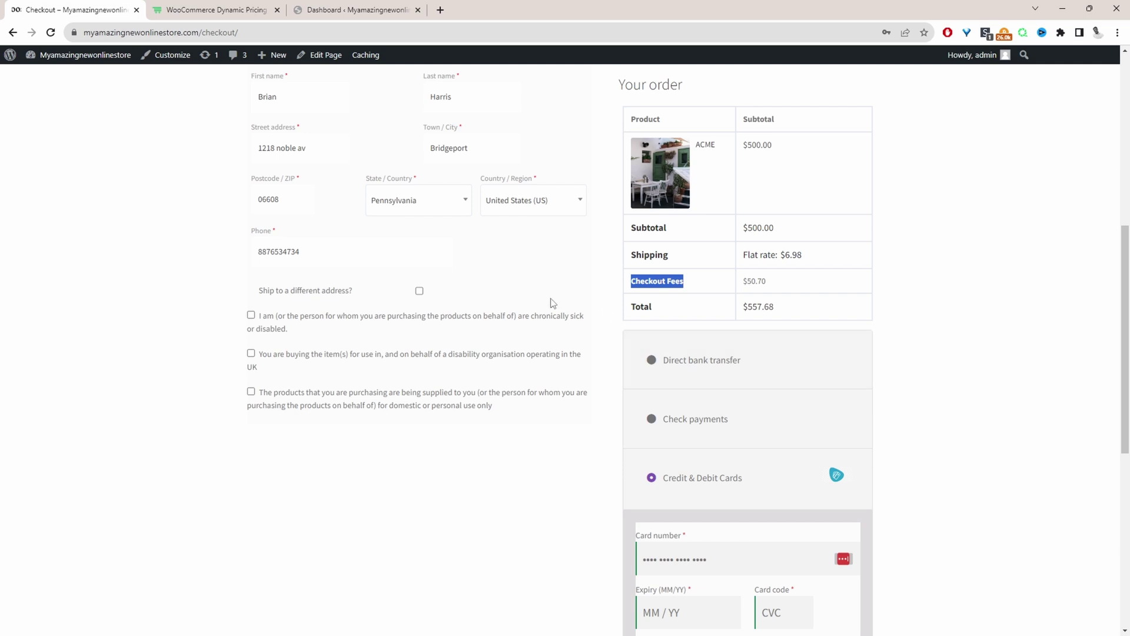
{"action": "key", "text": "ctrl+Tab"}
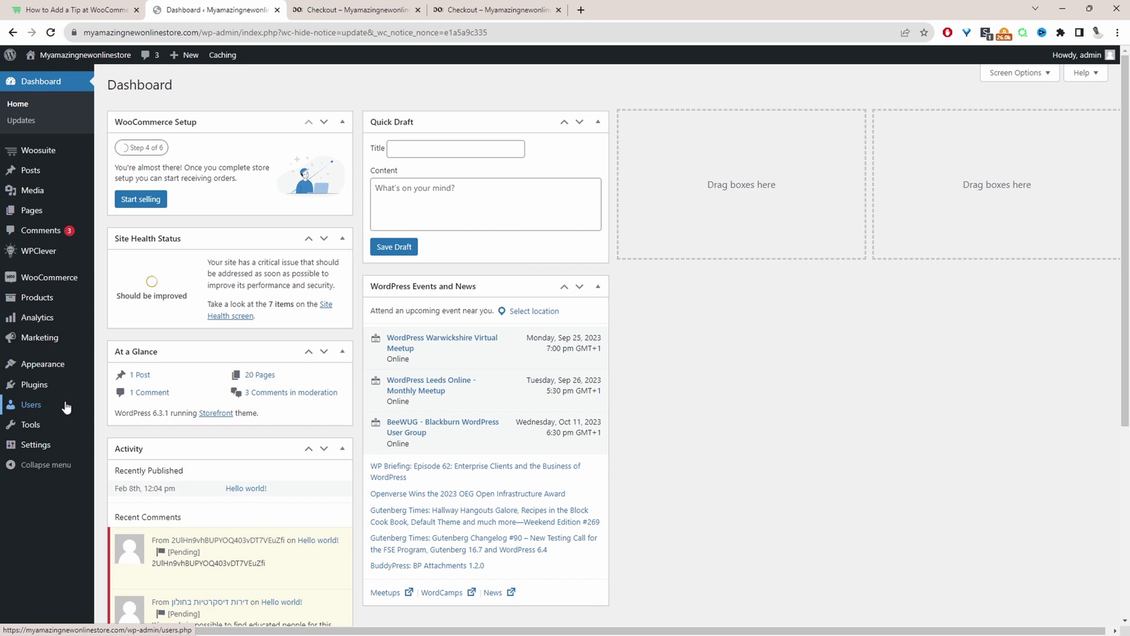
Open Addons from the Woosuite menu in the admin sidebar
{"action": "mouse_move", "coordinate": [64, 384]}
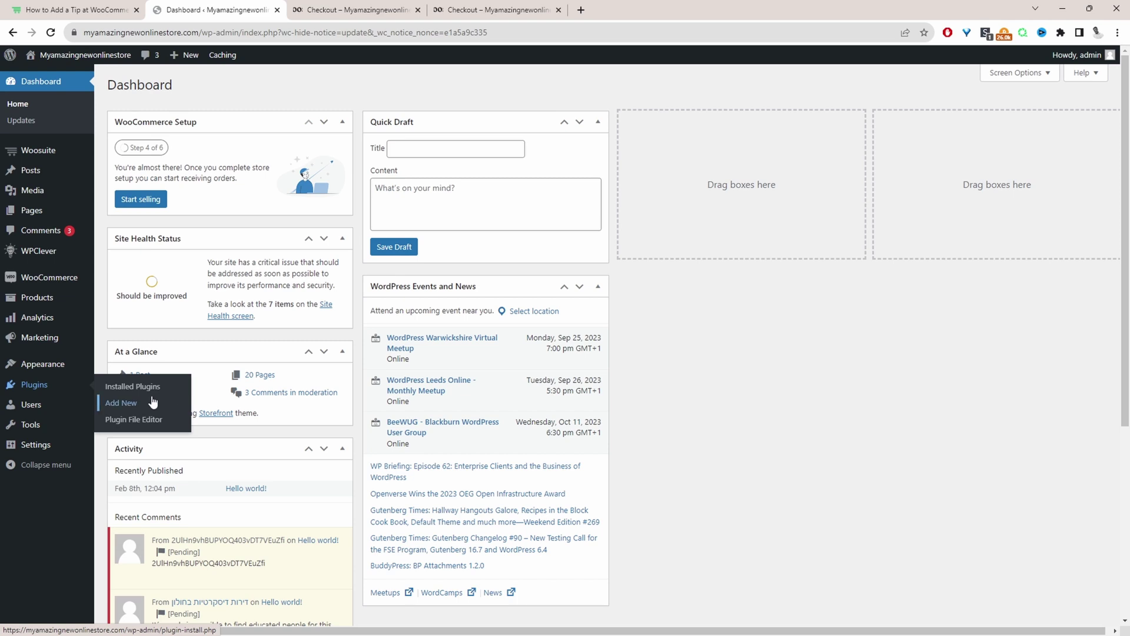
{"action": "mouse_move", "coordinate": [61, 163]}
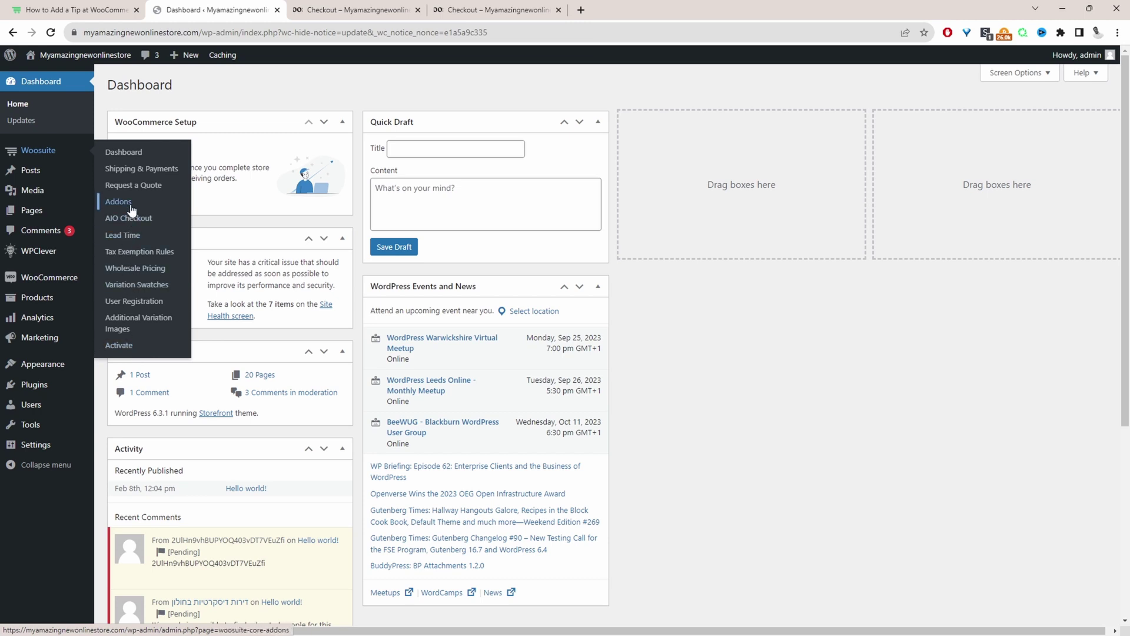
{"action": "left_click", "coordinate": [130, 206]}
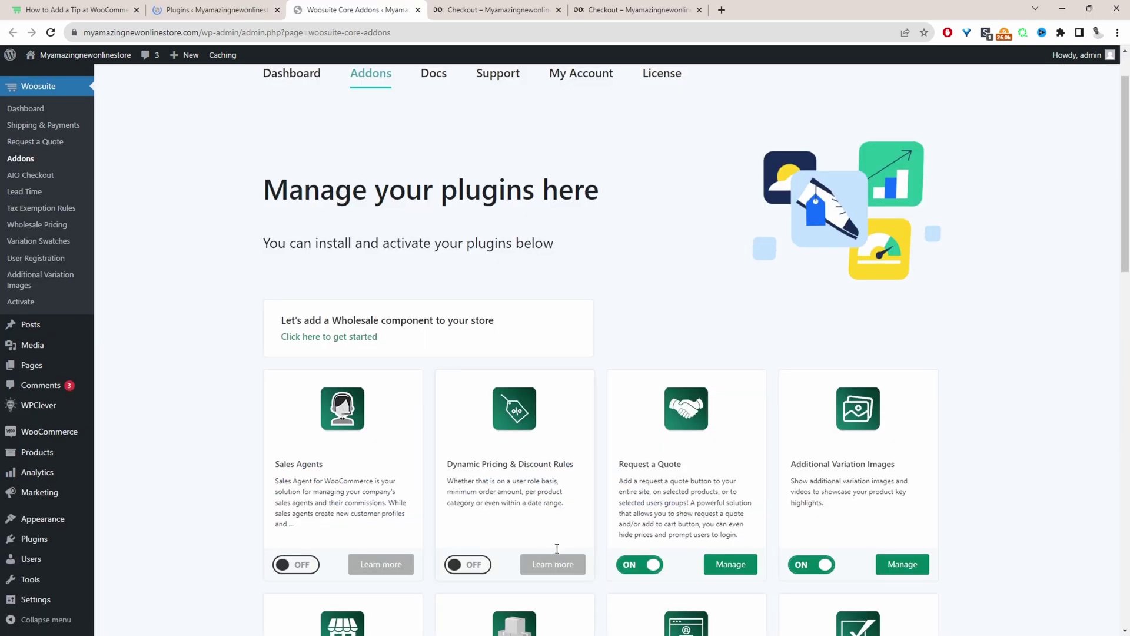
Switch Dynamic Pricing & Discount Rules ON and open its Manage settings
{"action": "left_click", "coordinate": [462, 569]}
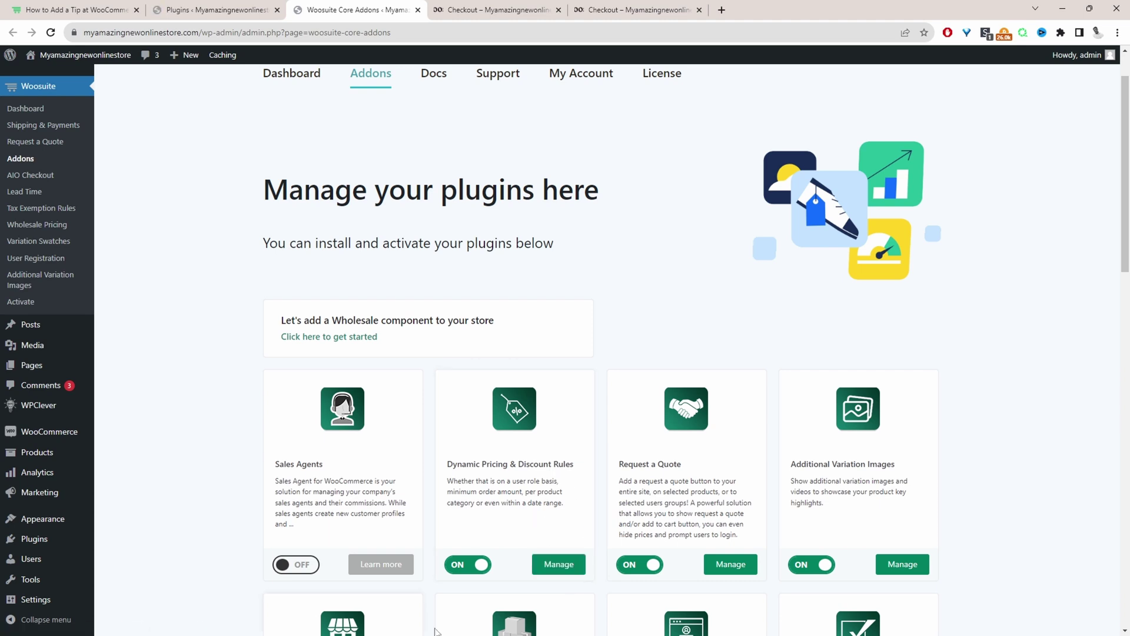
{"action": "left_click", "coordinate": [553, 568]}
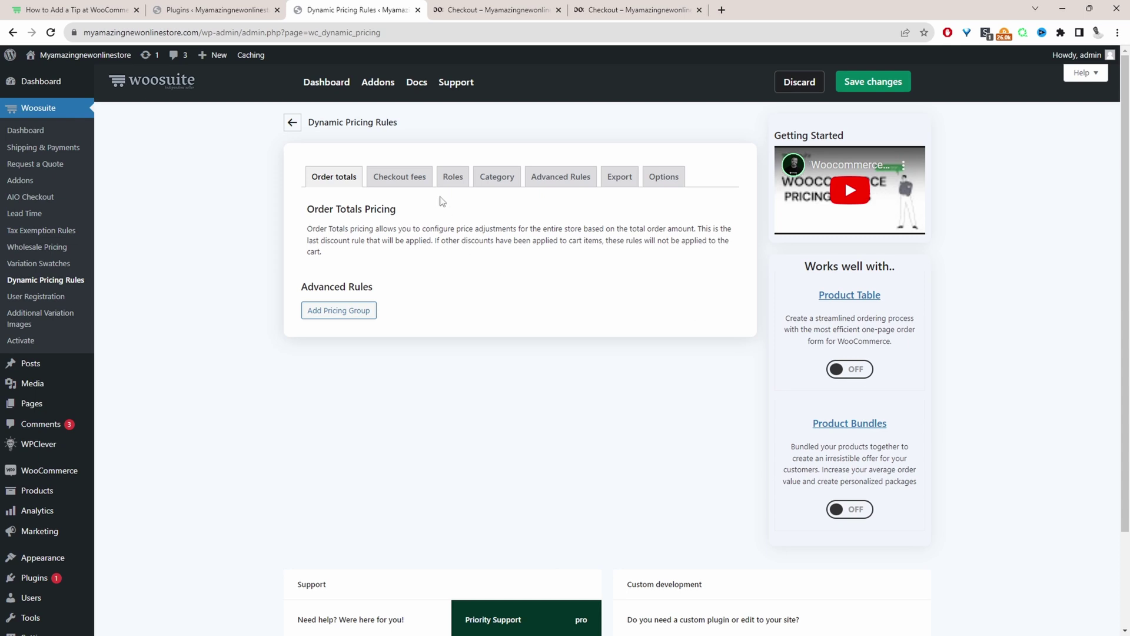
On the Checkout fees tab, add a pricing group titled Fees Rule Set with fee label Checkout Fees
{"action": "left_click", "coordinate": [389, 182]}
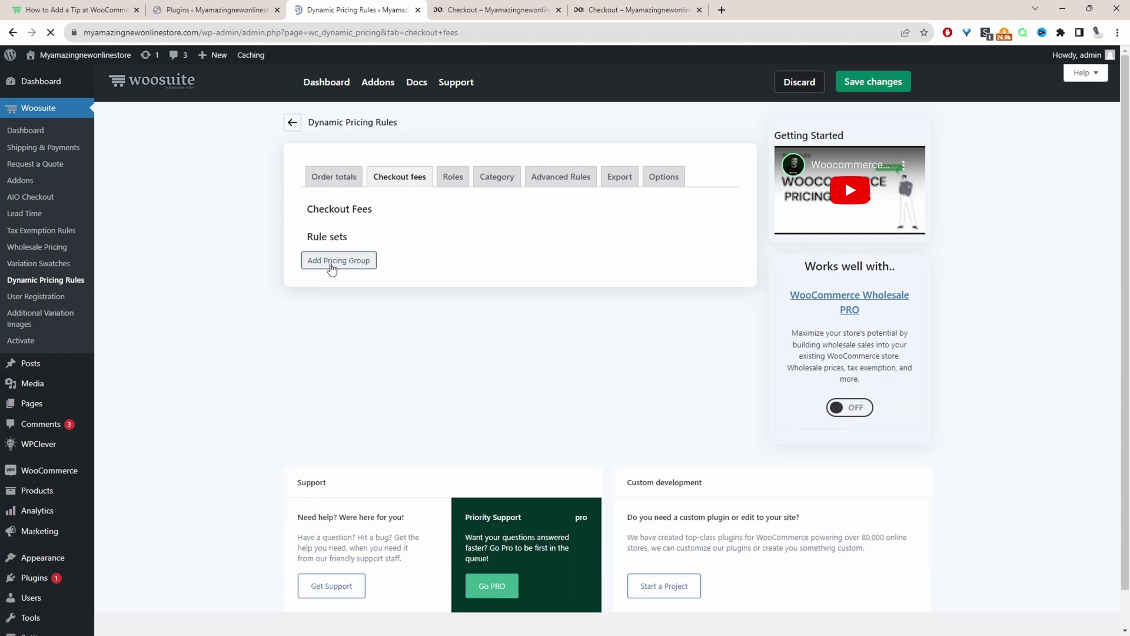
{"action": "left_click", "coordinate": [328, 270]}
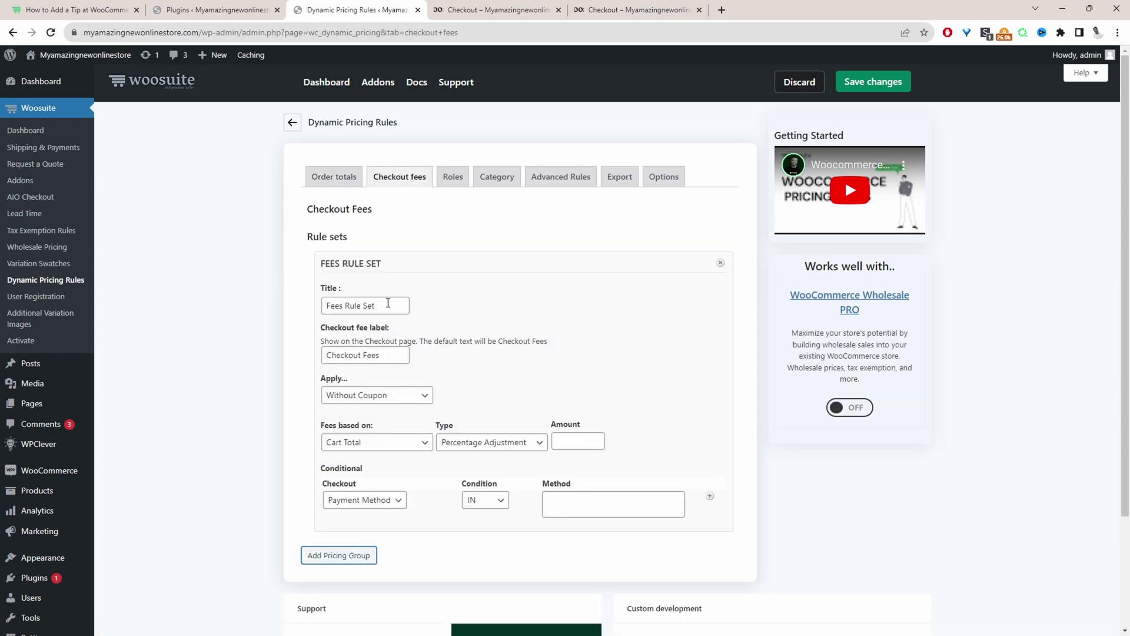
{"action": "left_click_drag", "start_coordinate": [382, 306], "coordinate": [325, 306]}
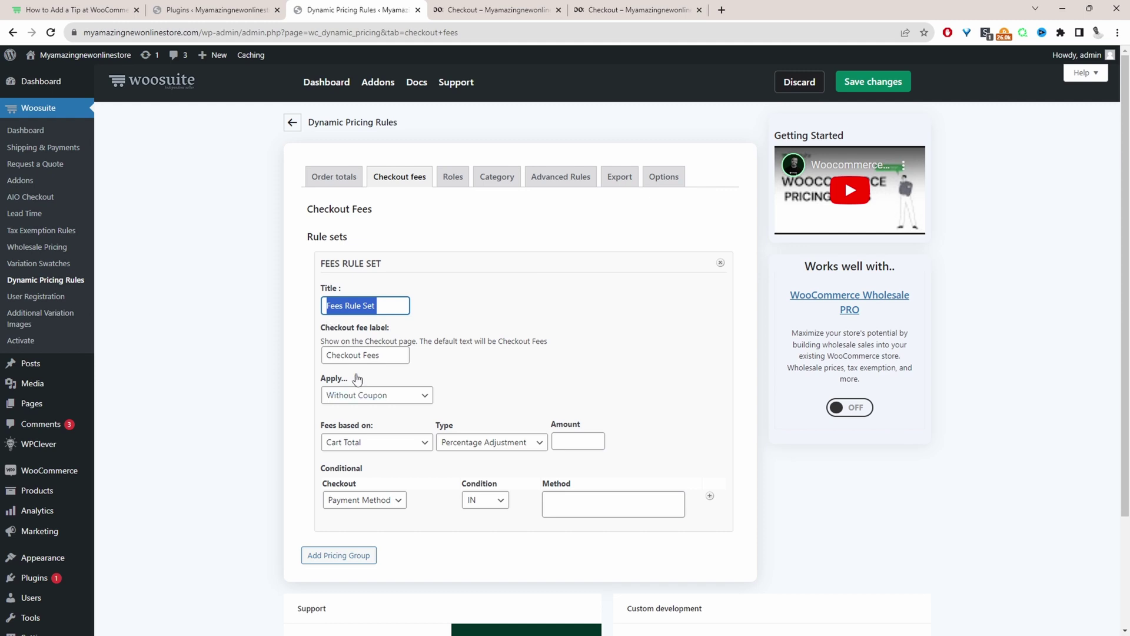
{"action": "left_click", "coordinate": [349, 353]}
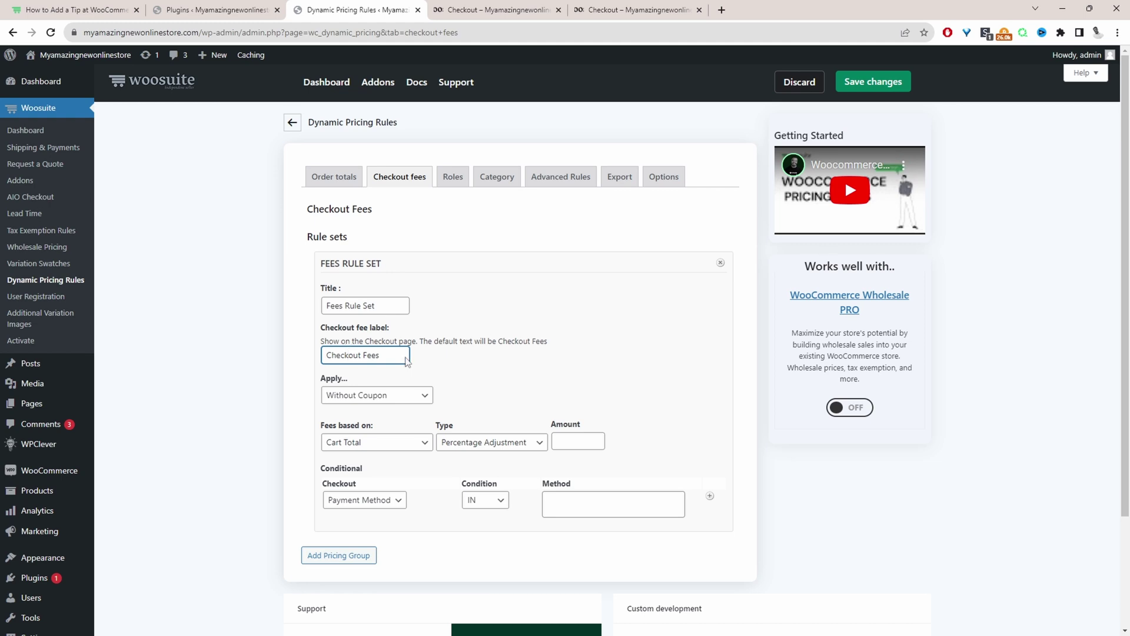
{"action": "left_click_drag", "start_coordinate": [380, 354], "coordinate": [319, 360]}
{"action": "left_click", "coordinate": [377, 445]}
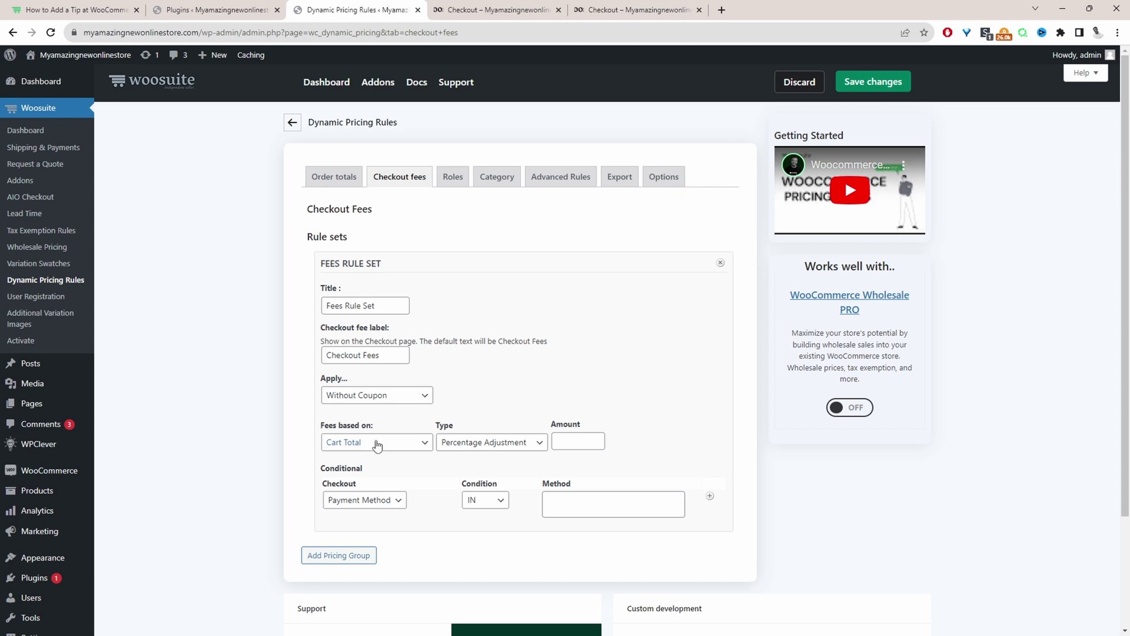
Base the fee on Cart Total as a Percentage Adjustment of 10
{"action": "left_click", "coordinate": [345, 448]}
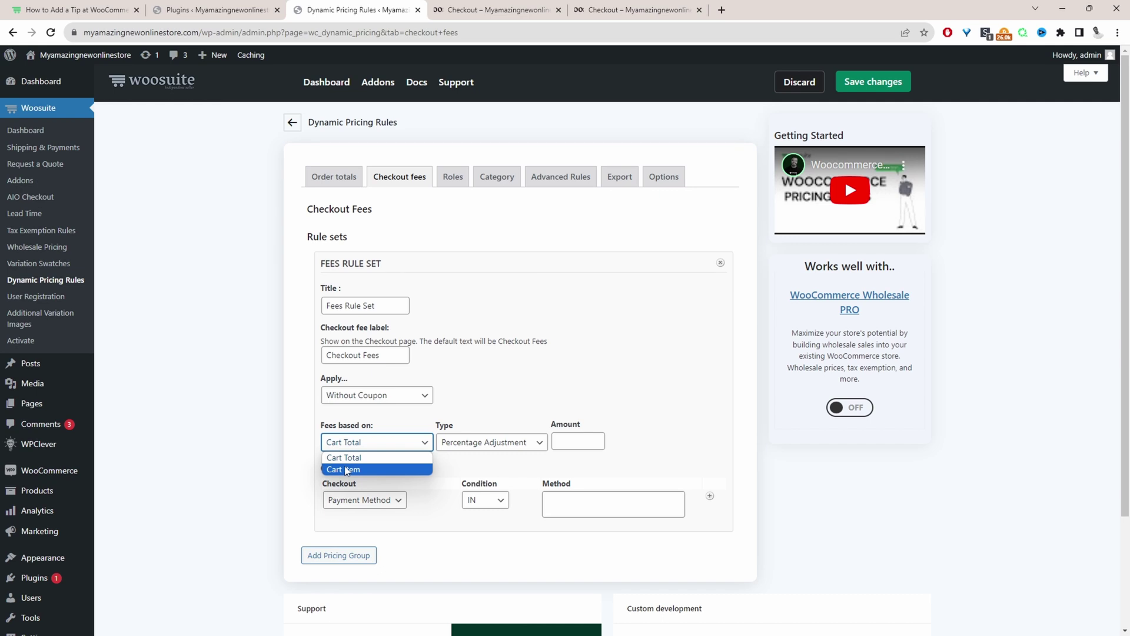
{"action": "left_click", "coordinate": [469, 442]}
{"action": "left_click", "coordinate": [461, 465]}
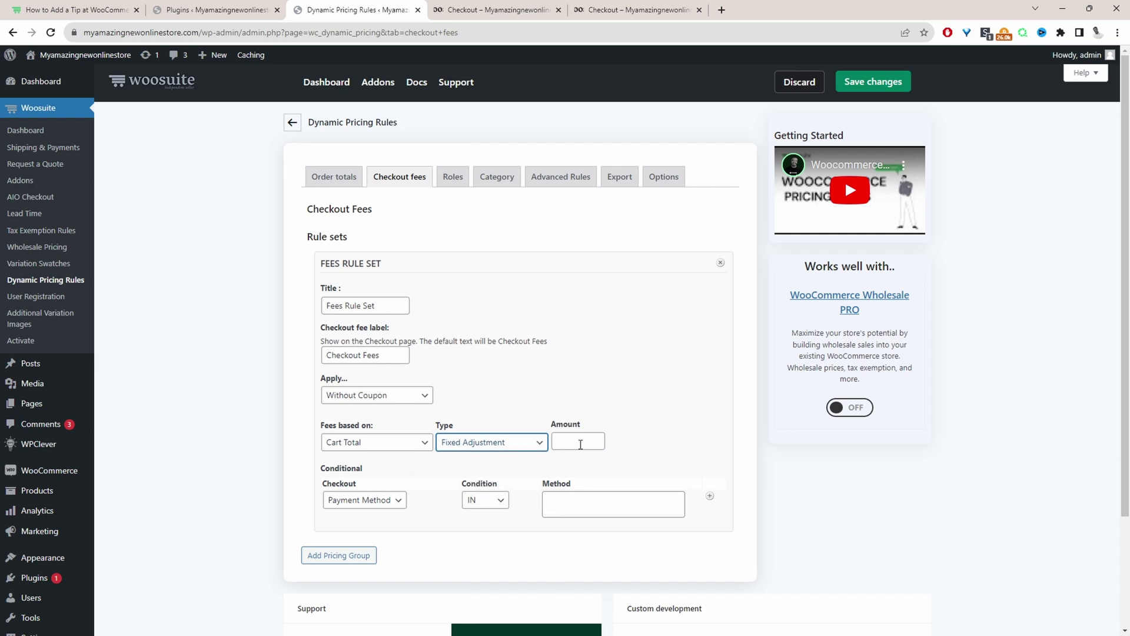
{"action": "left_click", "coordinate": [392, 445]}
{"action": "left_click", "coordinate": [379, 463]}
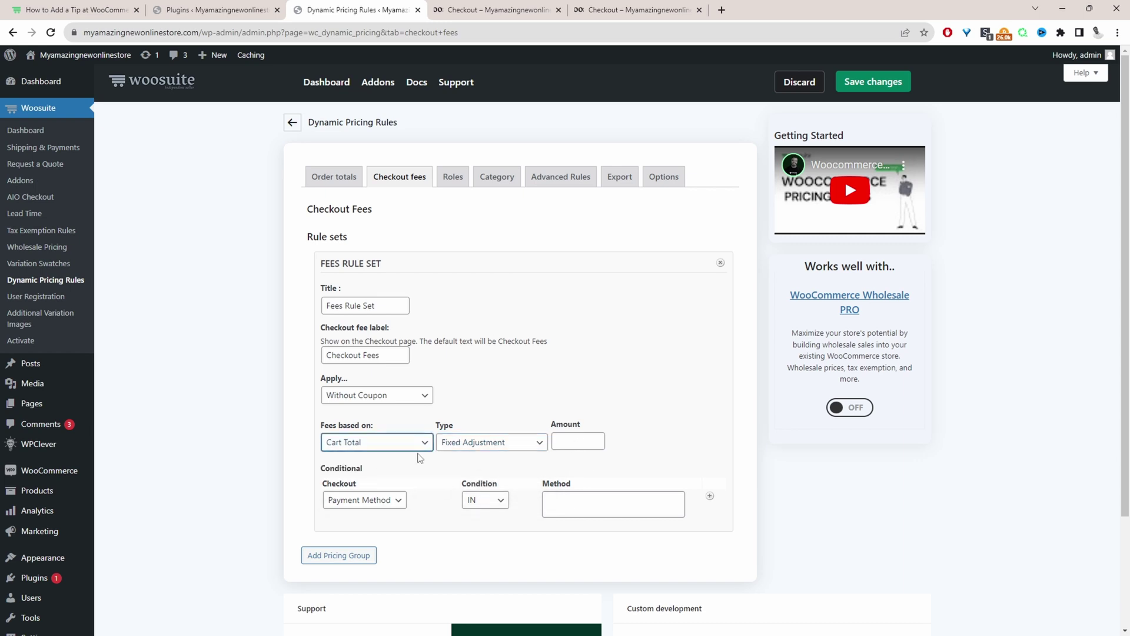
{"action": "left_click", "coordinate": [464, 442]}
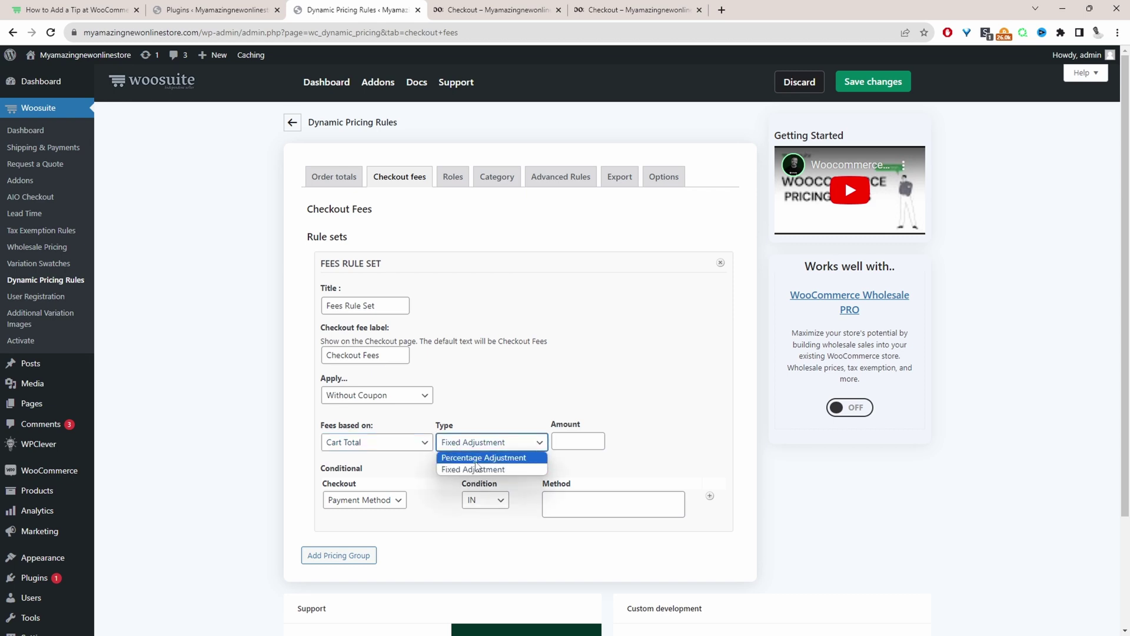
{"action": "left_click", "coordinate": [478, 457]}
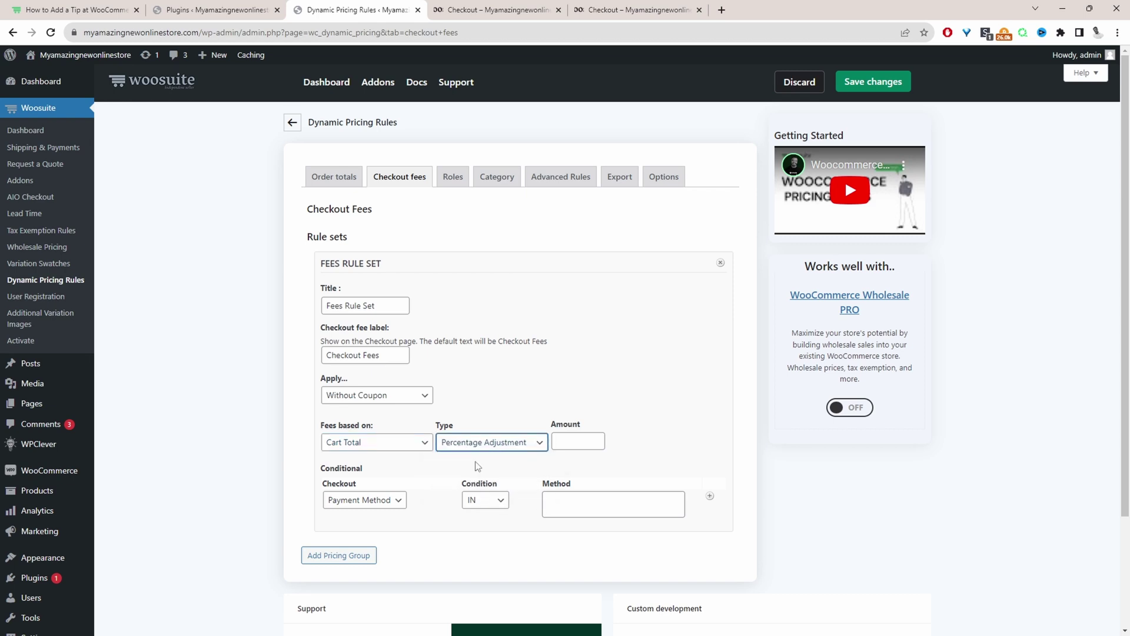
{"action": "left_click", "coordinate": [557, 451]}
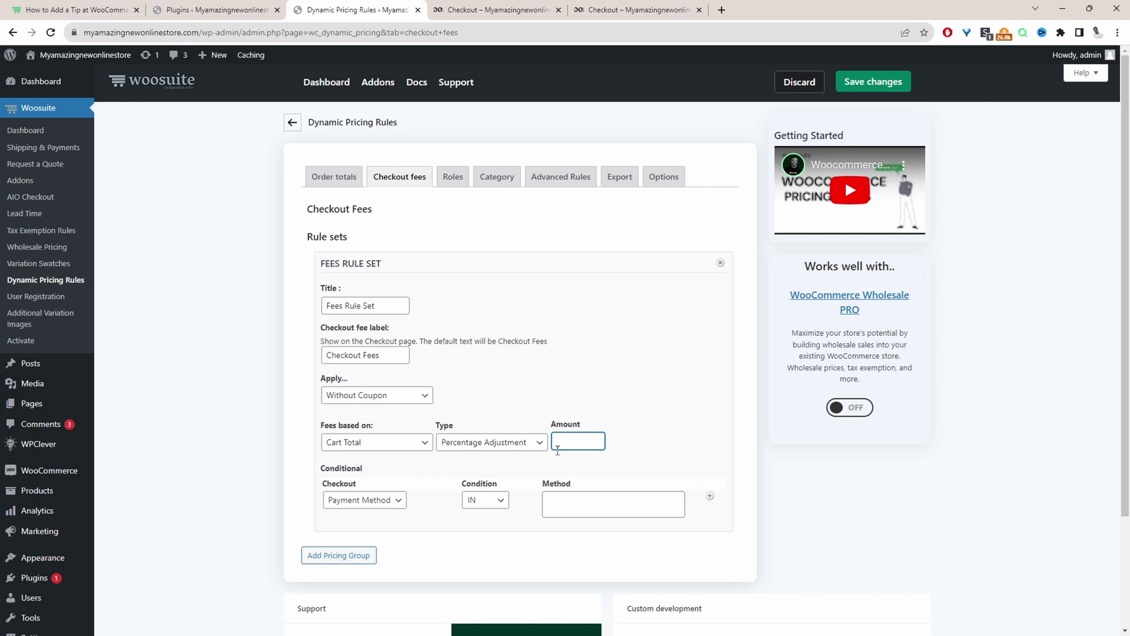
{"action": "type", "text": "10"}
Limit the fee to the Card Simulation payment method and save the changes
{"action": "left_click", "coordinate": [365, 501]}
{"action": "left_click", "coordinate": [377, 516]}
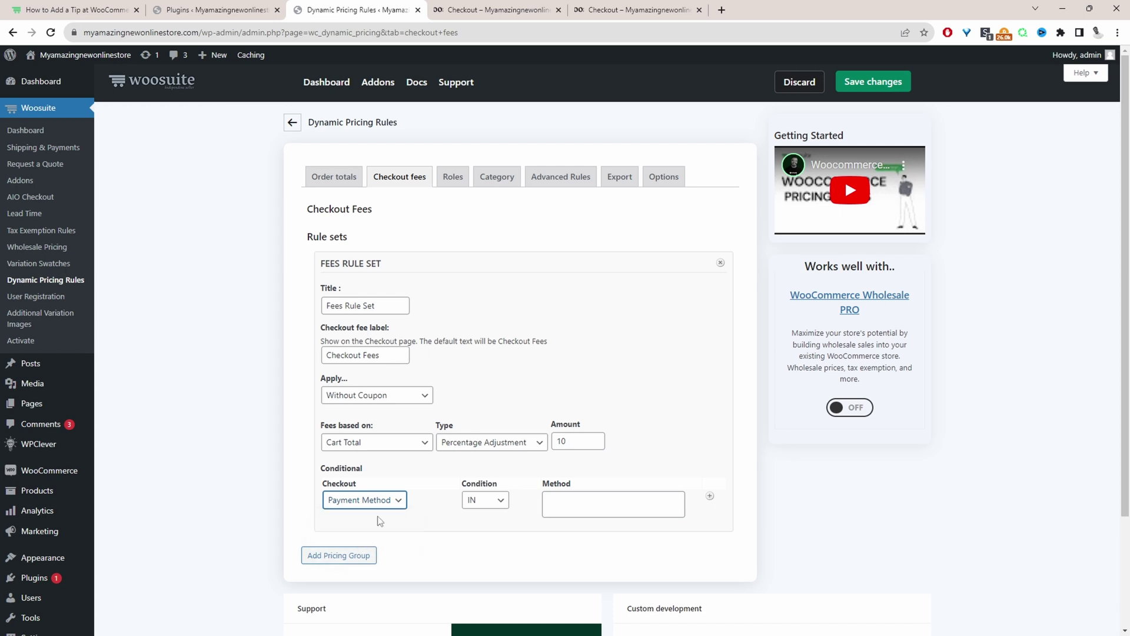
{"action": "left_click", "coordinate": [582, 500]}
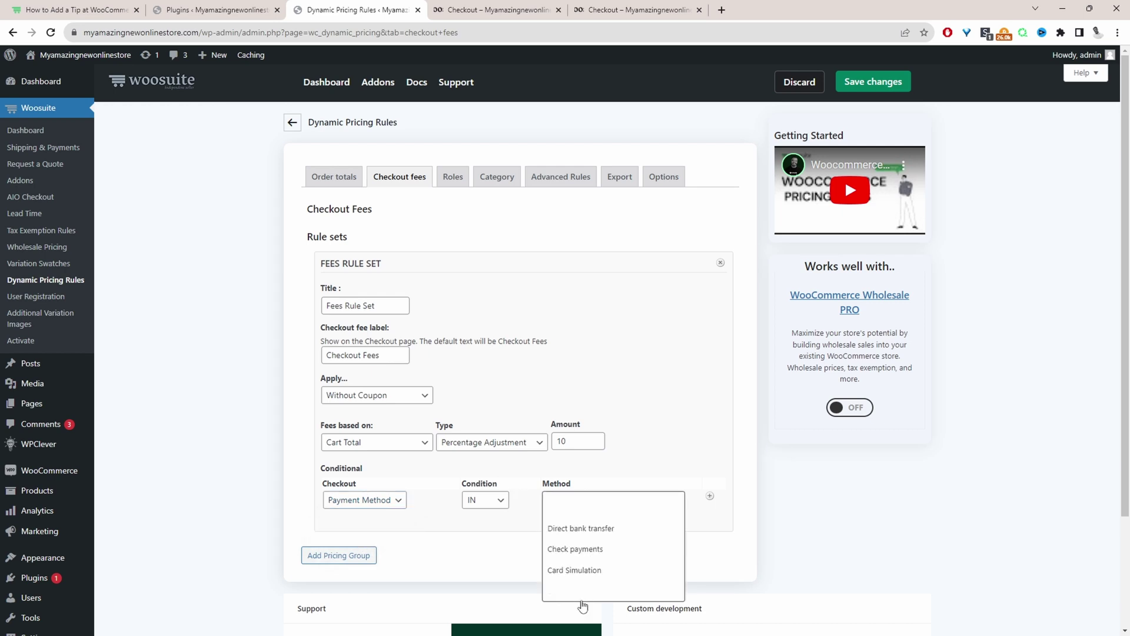
{"action": "left_click", "coordinate": [581, 570]}
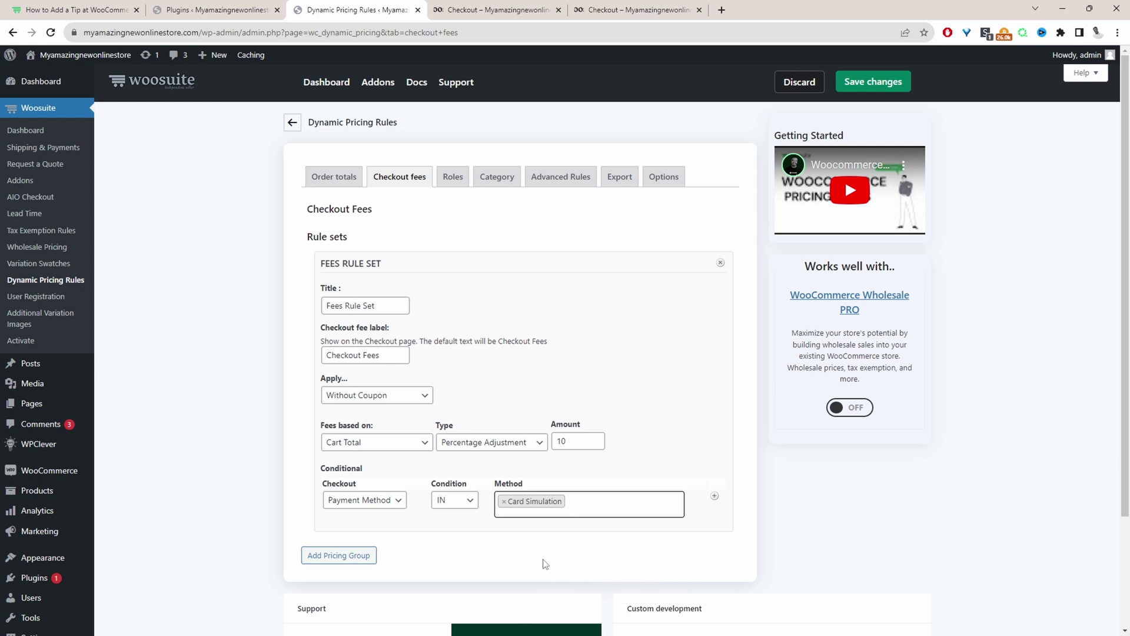
{"action": "left_click", "coordinate": [882, 89]}
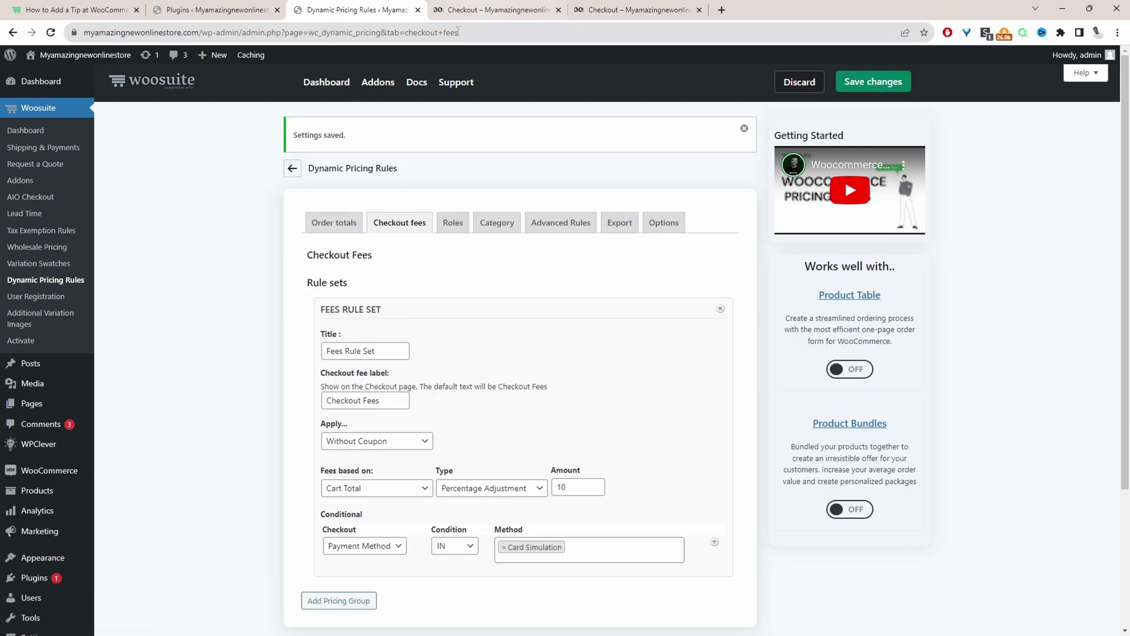
Return to the checkout page and reload it to pick up the new fee rule
{"action": "key", "text": "ctrl+Tab"}
{"action": "scroll", "coordinate": [530, 185], "scroll_direction": "down", "scroll_amount": 3}
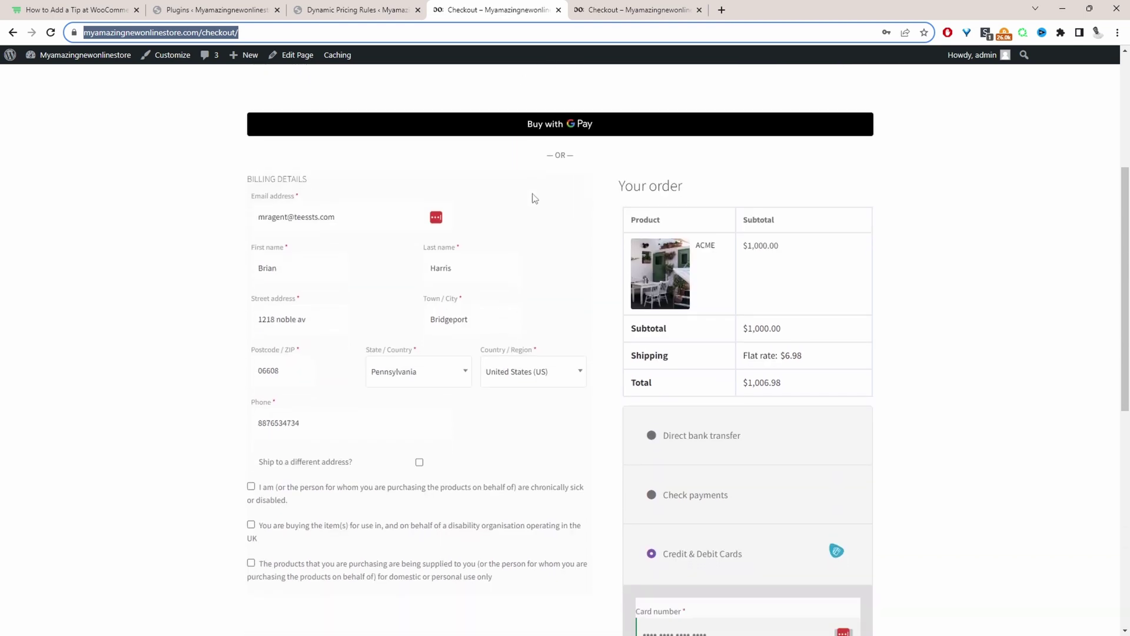
{"action": "scroll", "coordinate": [534, 198], "scroll_direction": "down", "scroll_amount": 1}
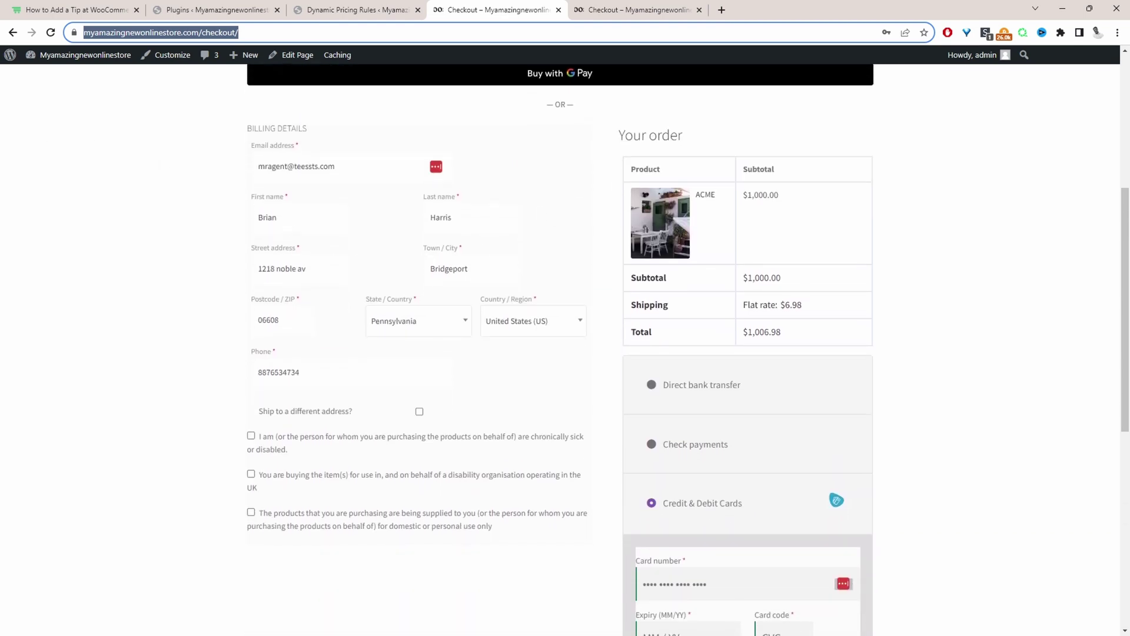
{"action": "key", "text": "Return"}
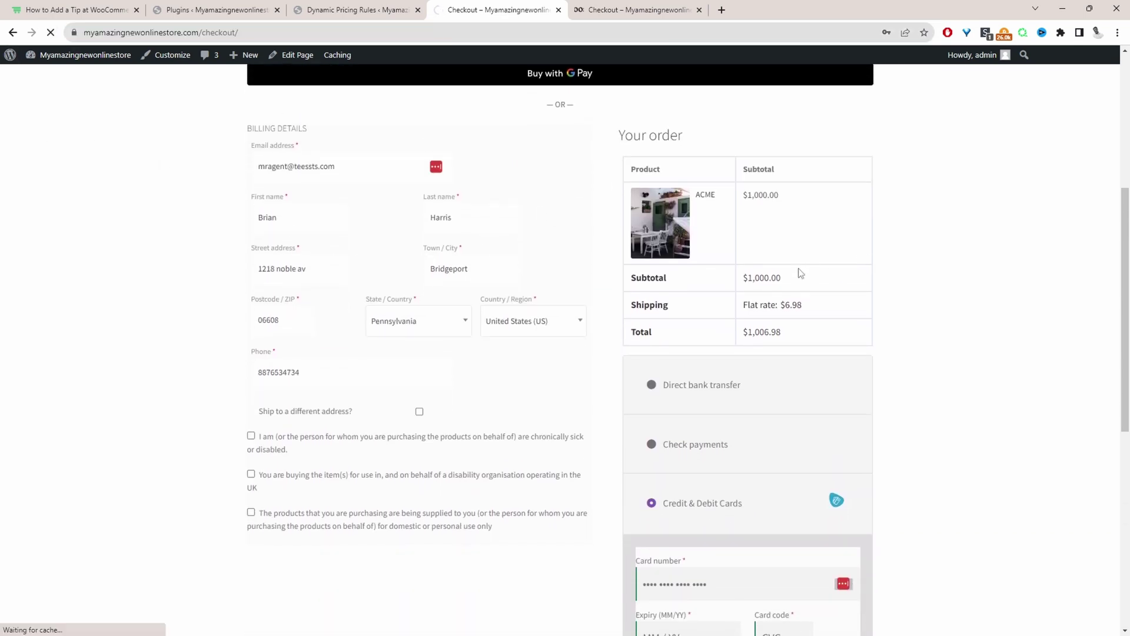
{"action": "scroll", "coordinate": [708, 294], "scroll_direction": "down", "scroll_amount": 2}
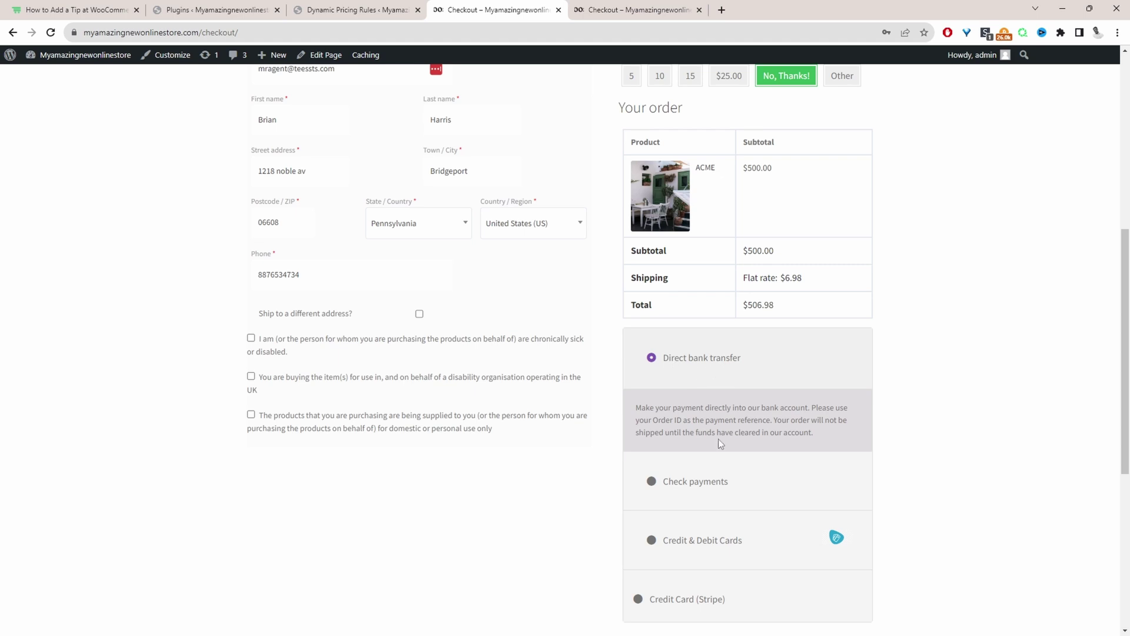
Pay with Credit & Debit Cards and check the $50.70 Checkout Fees line and the $557.68 total
{"action": "left_click", "coordinate": [674, 548]}
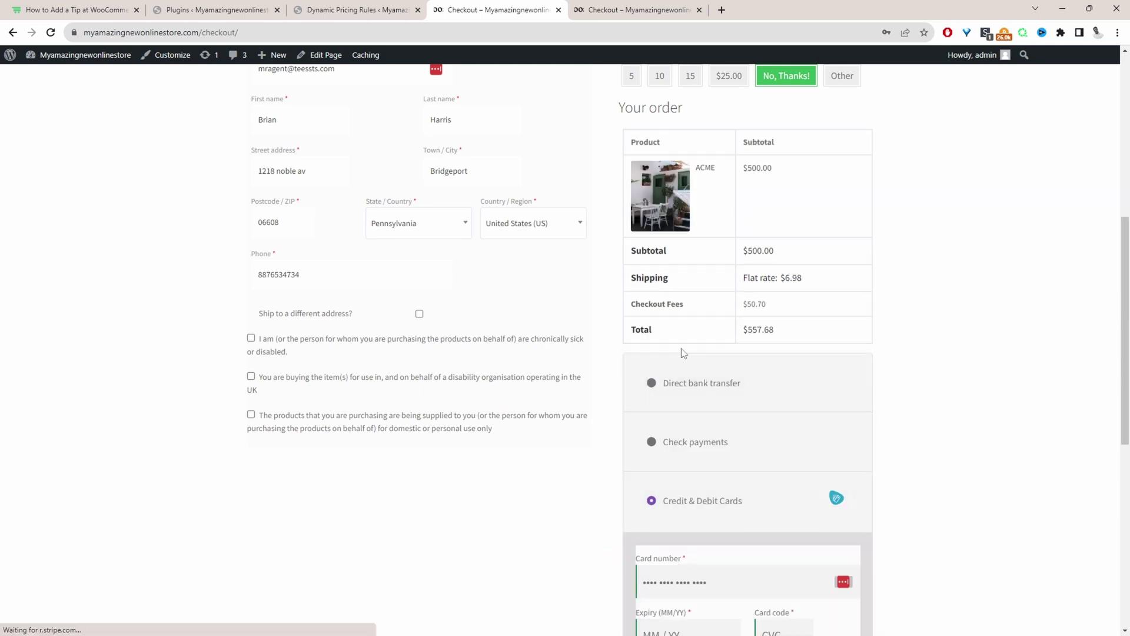
{"action": "double_click", "coordinate": [676, 304]}
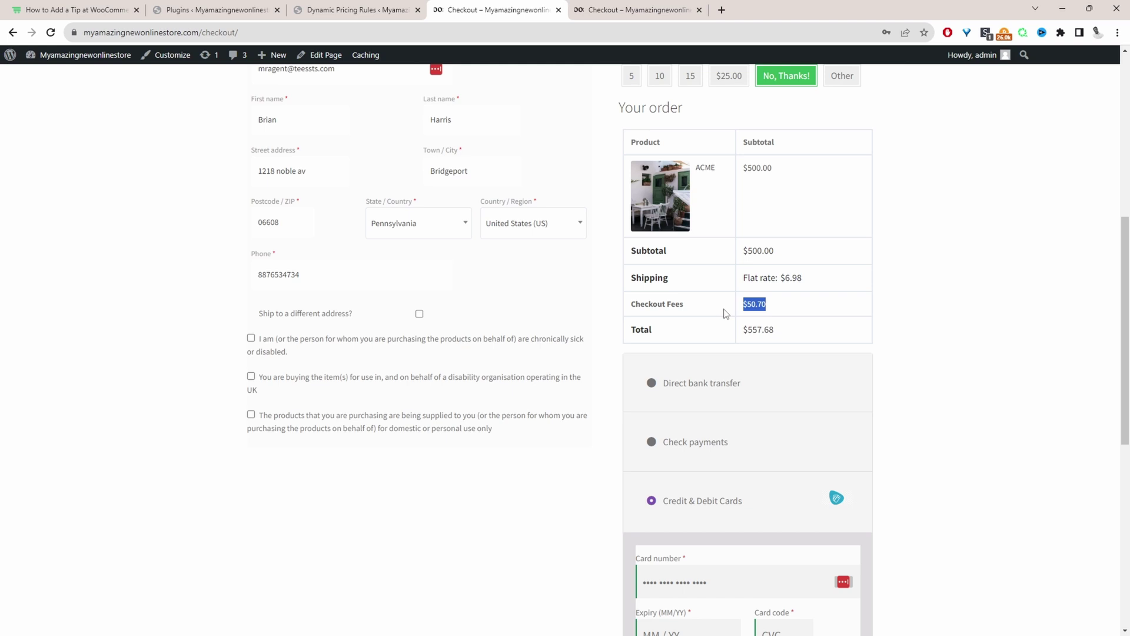
{"action": "scroll", "coordinate": [747, 505], "scroll_direction": "down", "scroll_amount": 1}
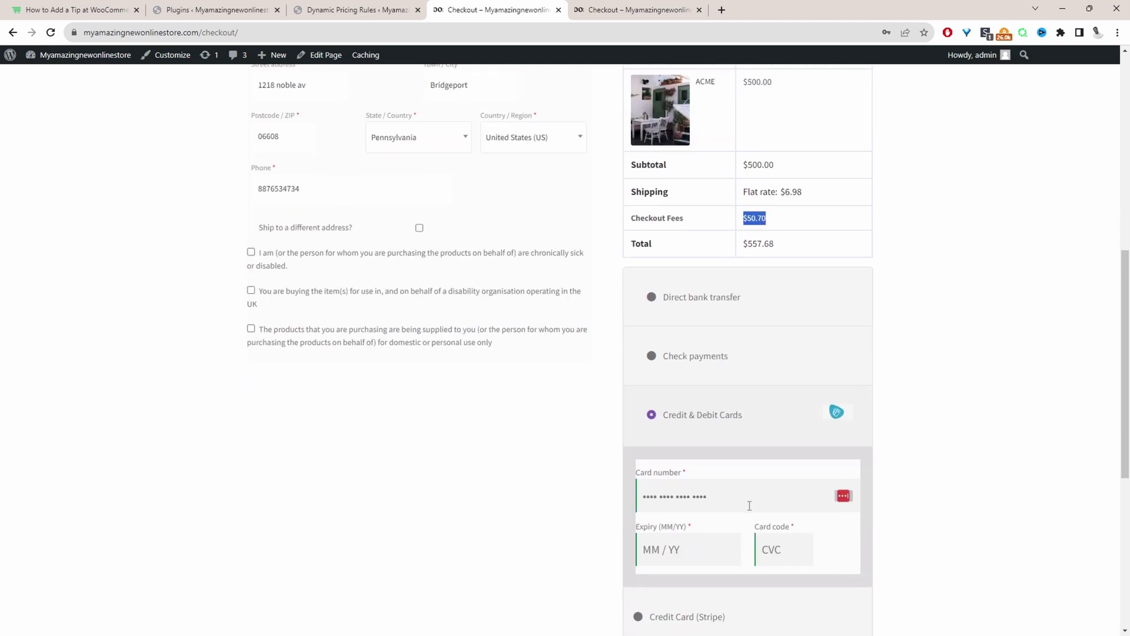